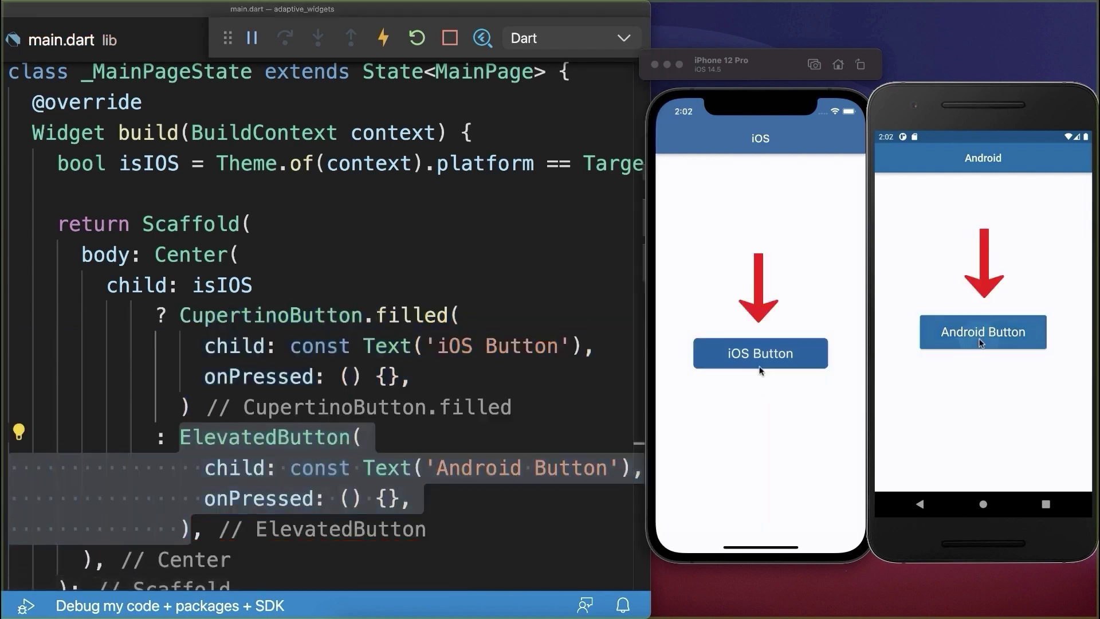
- Tap the iOS and Android buttons repeatedly to compare their press effects
click(981, 342)
click(761, 362)
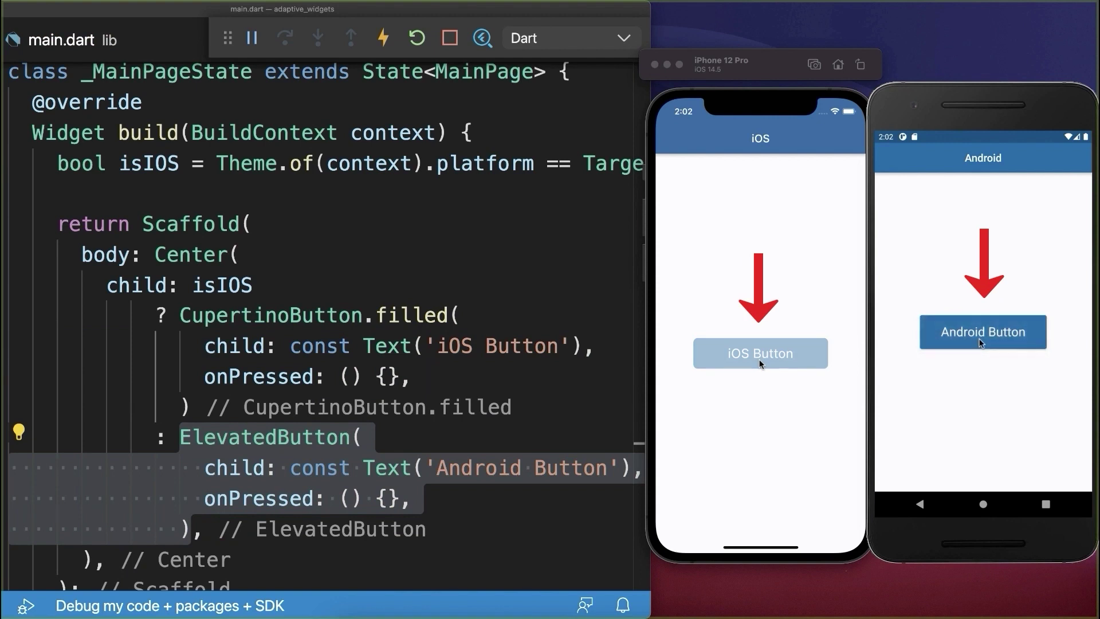
click(980, 342)
click(760, 363)
click(980, 342)
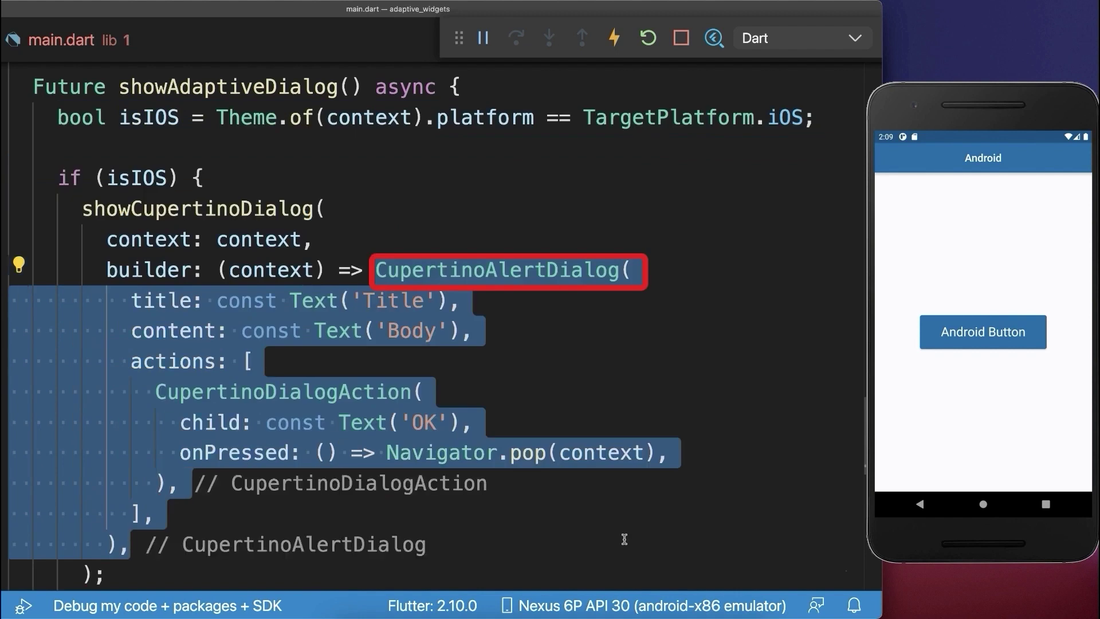
scroll(624, 539, down, 4)
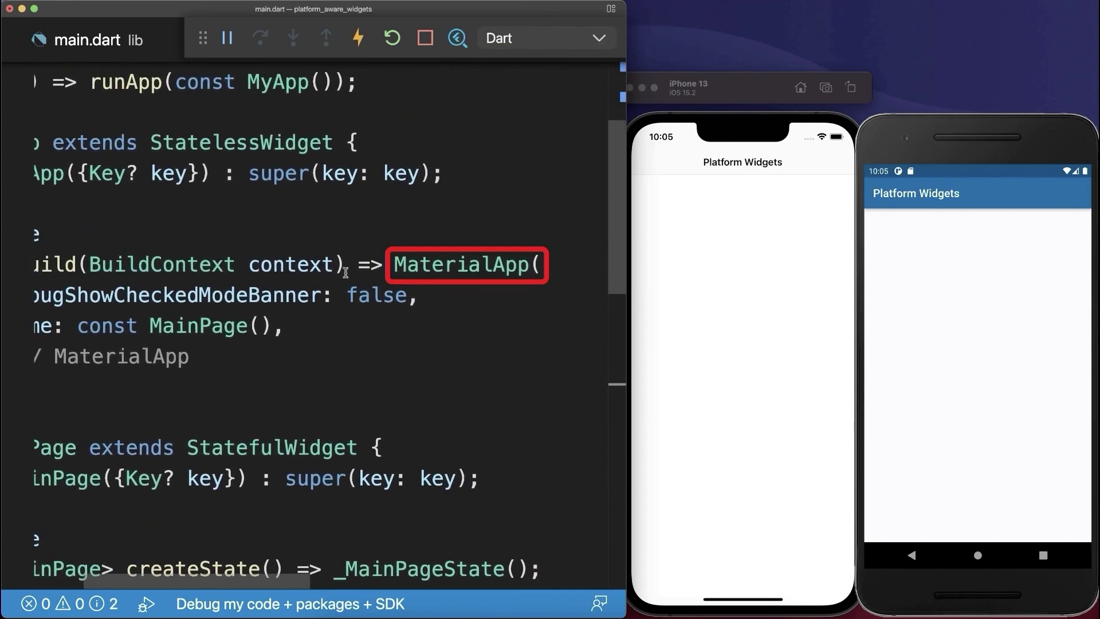
- Replace MaterialApp with PlatformApp and paste in the material and cupertino builder parameters
double_click(404, 265)
text(PlatformApp)
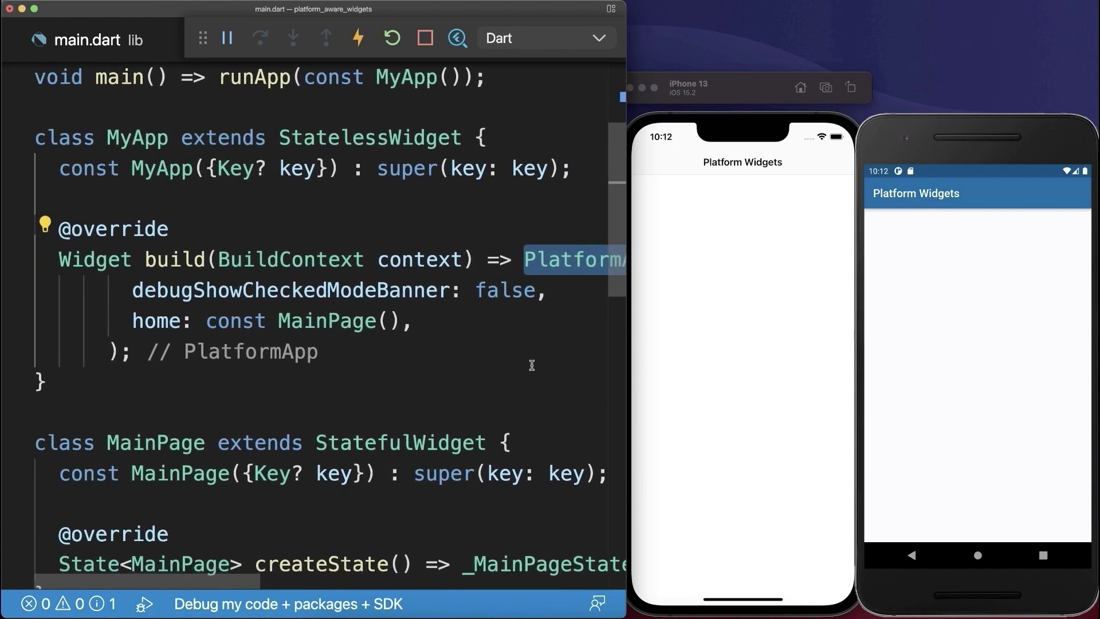
text(material: (_, __) => ,         cupertino: (_, __) => ,)
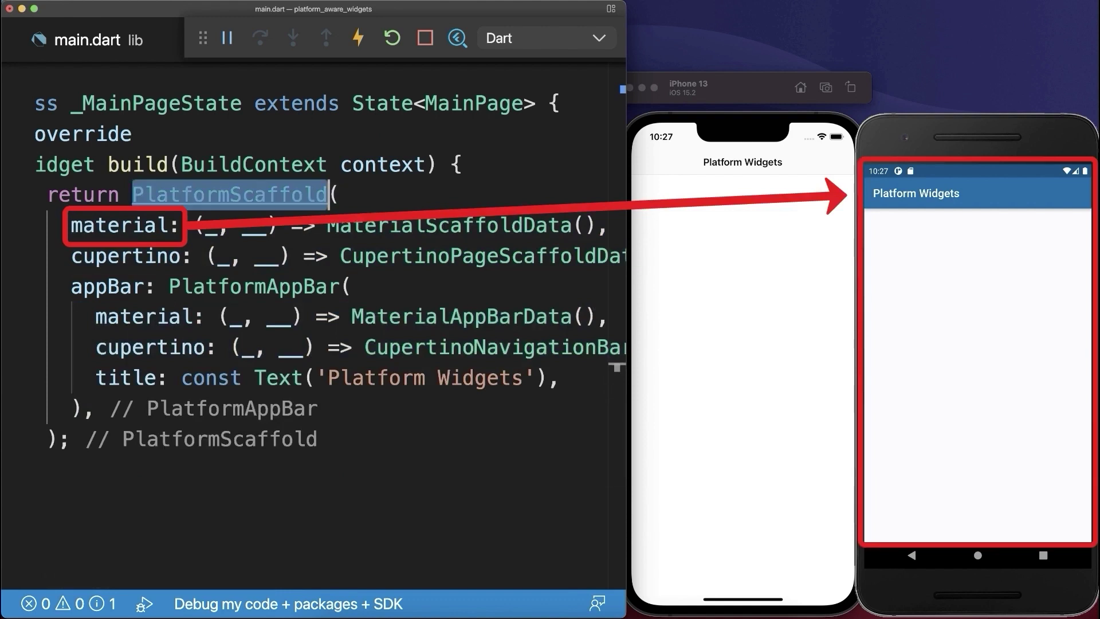
- Open and close the navigation drawer in the Android app
click(880, 196)
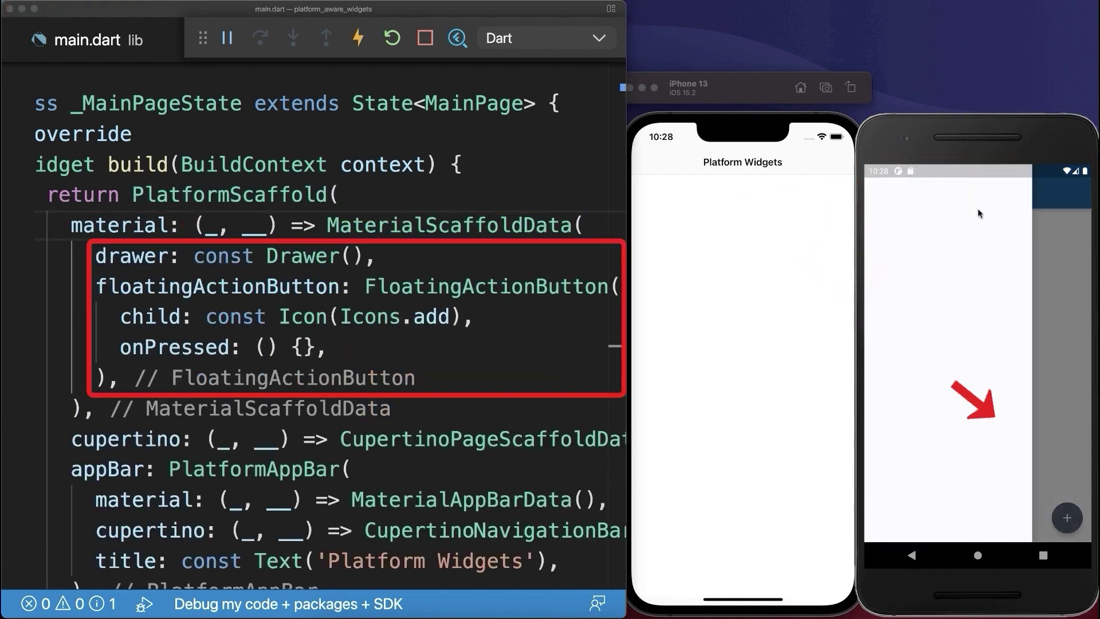
click(1075, 323)
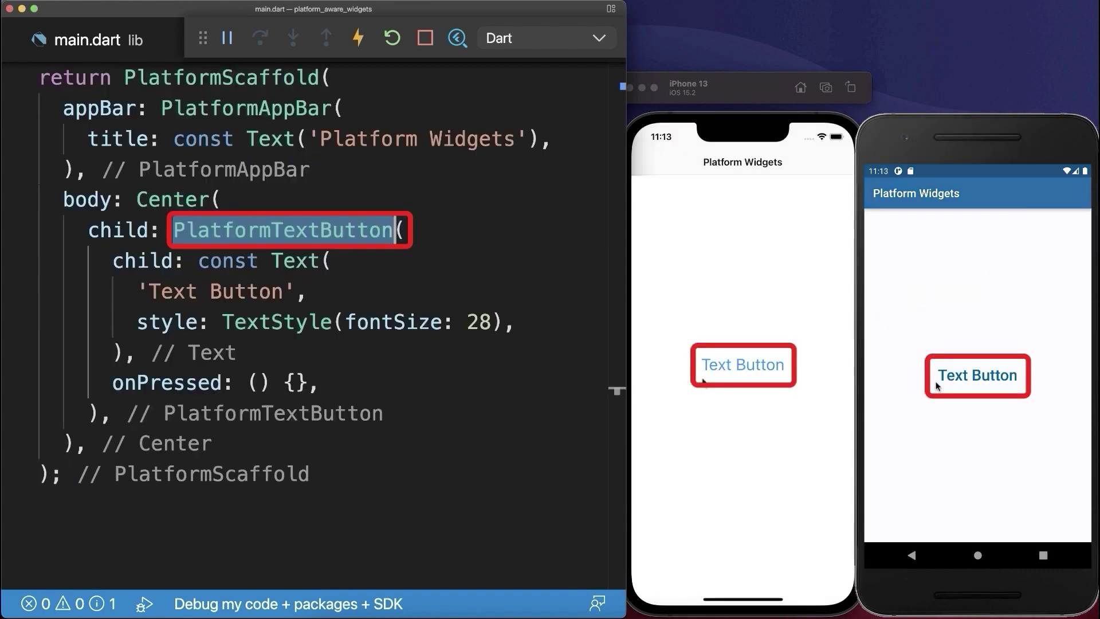
- Tap the Text Button on iOS and Android twice to check its pressed state
click(703, 369)
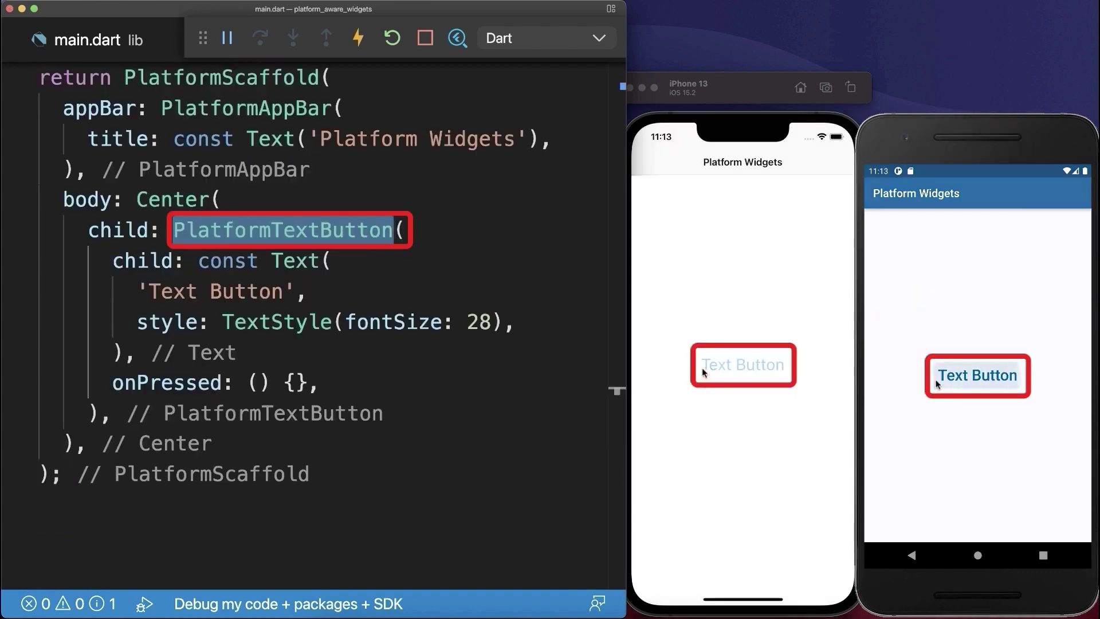
click(936, 381)
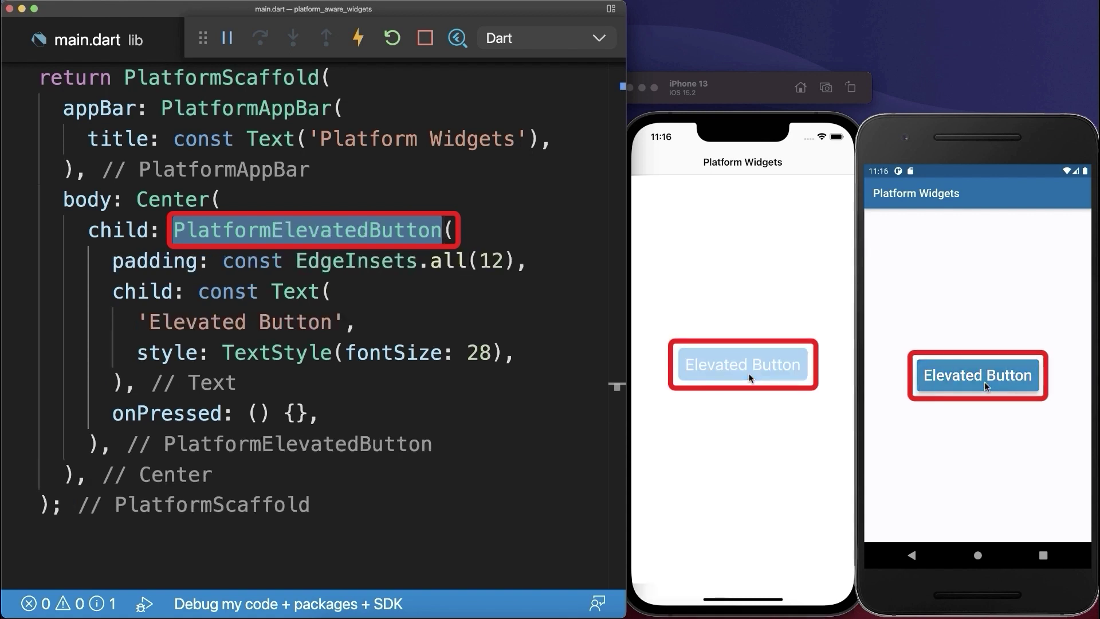
click(984, 386)
click(748, 378)
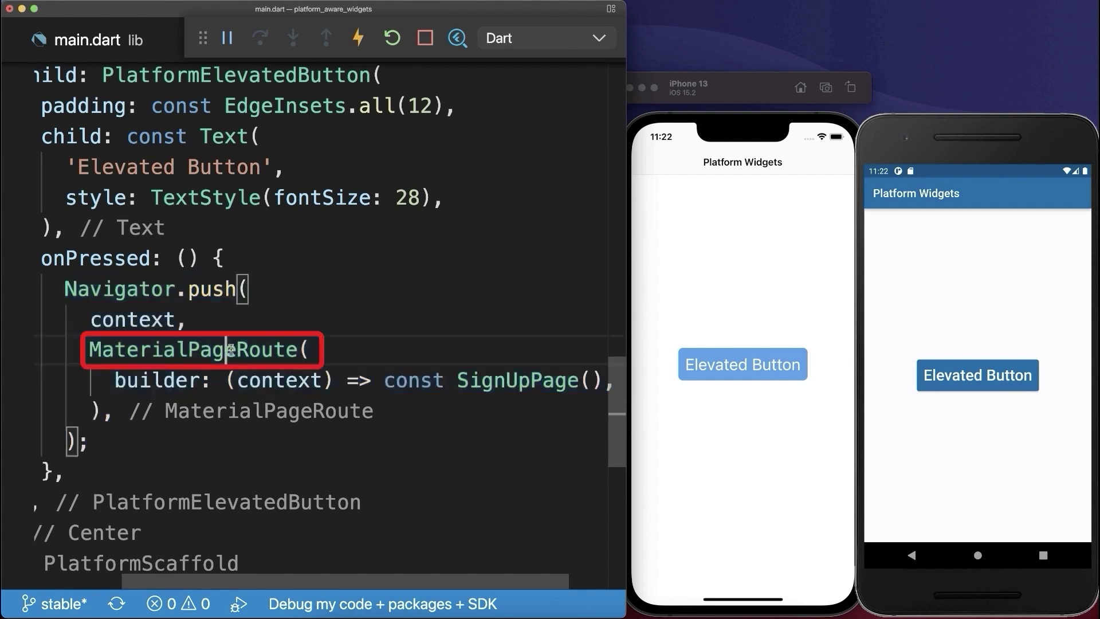
- Open the SignUp page on both simulators, then swipe back to Platform Widgets
click(742, 370)
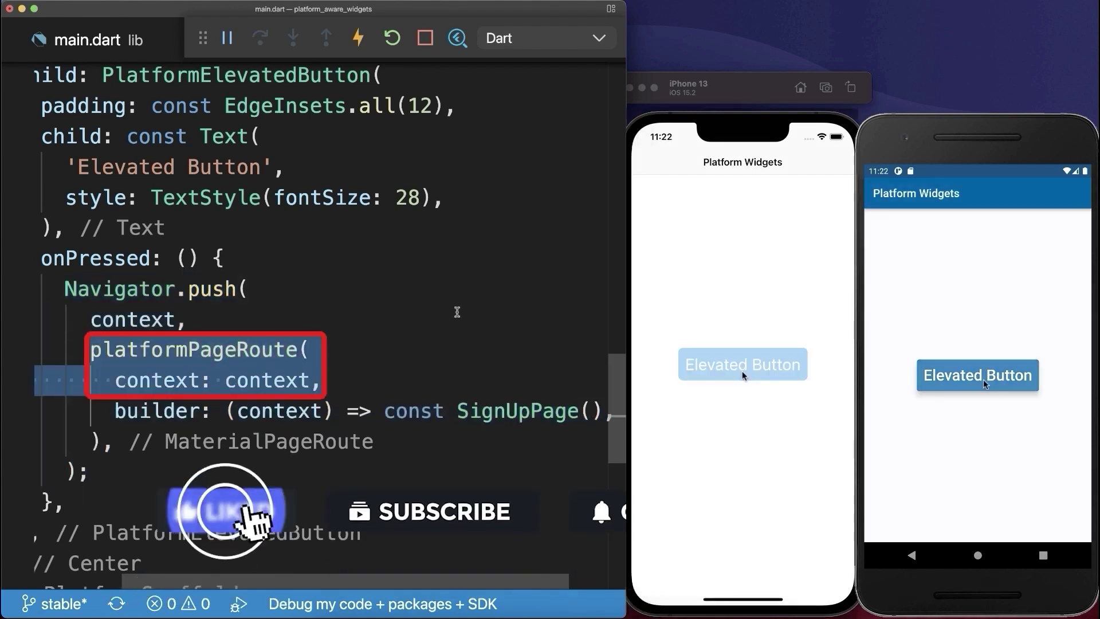
click(984, 384)
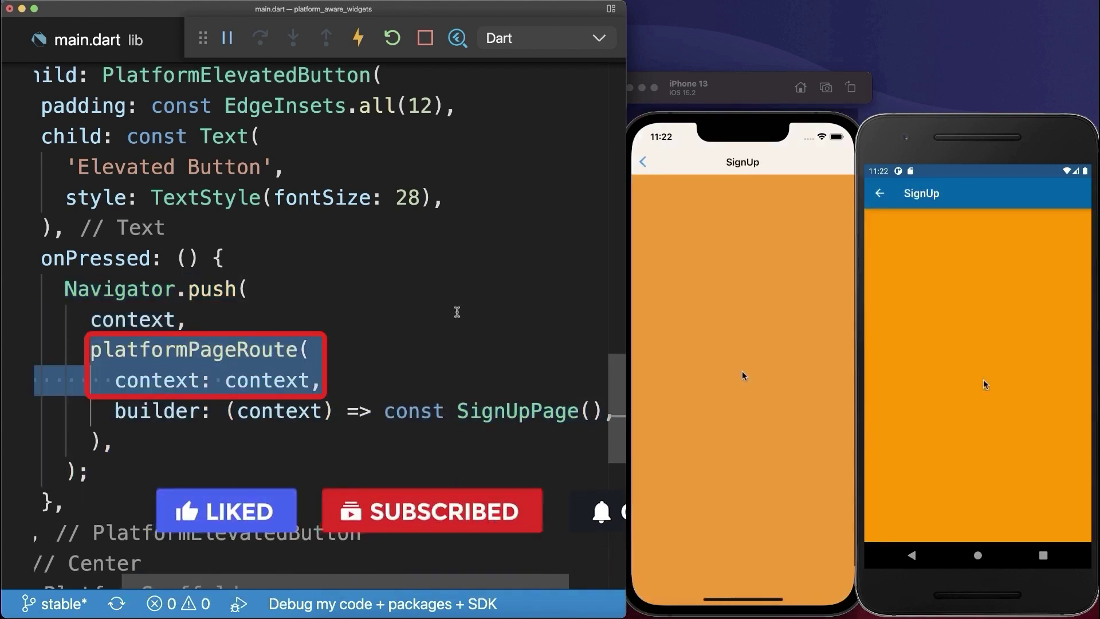
drag(635, 368, 795, 373)
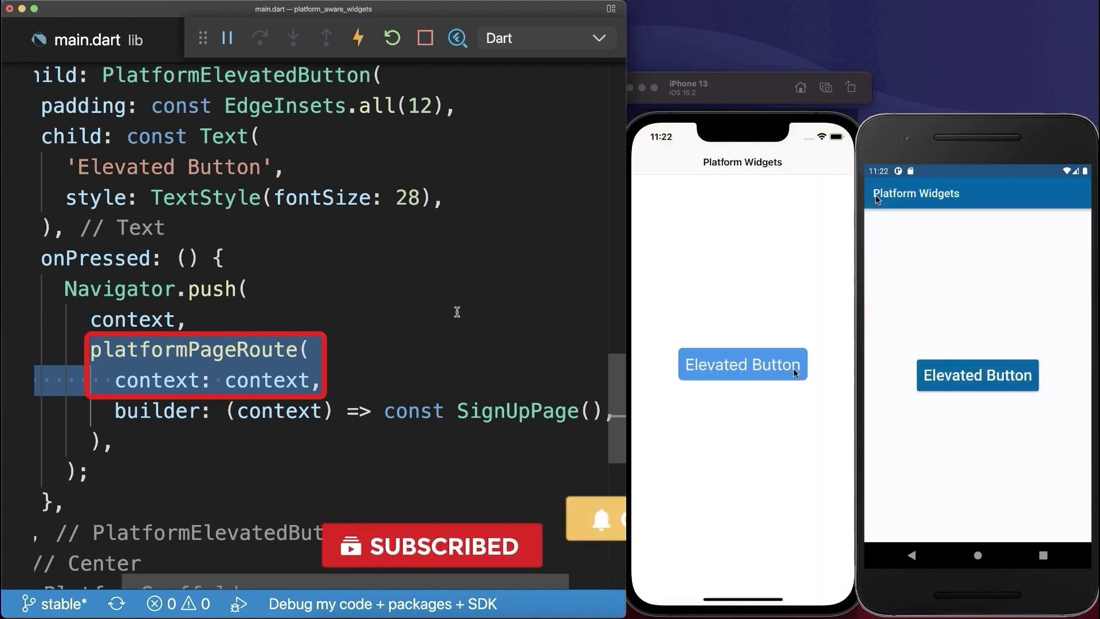